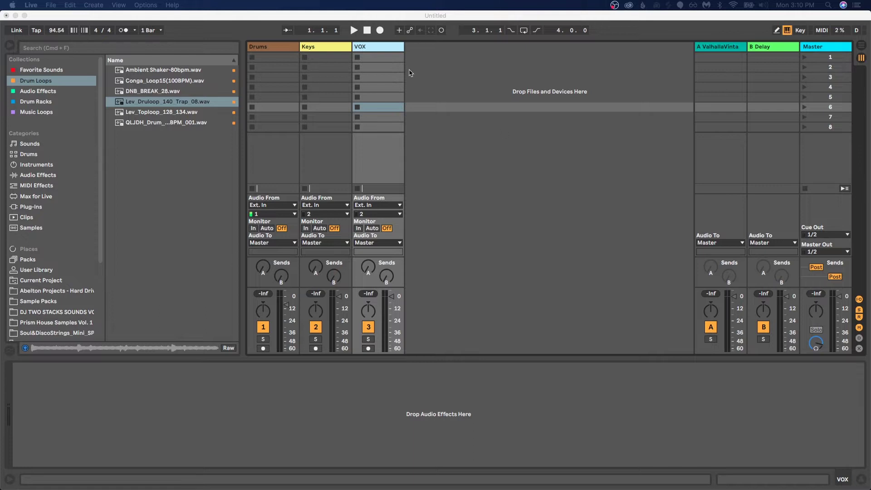
Step: Bring Live into focus and select the Drums track
left_click(313, 49)
left_click(316, 48)
left_click(356, 49)
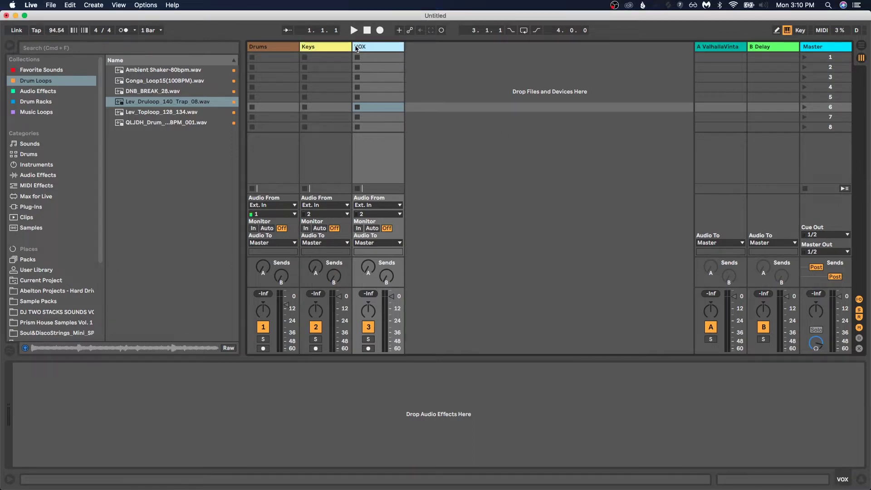
left_click(289, 48)
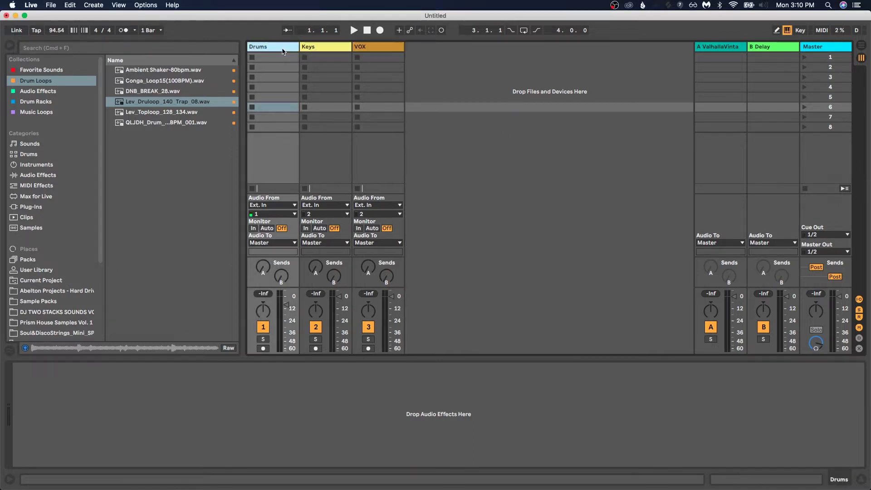
left_click(515, 129)
left_click(265, 47)
Step: Put Lev_Druloop_140_Trap_08.wav in Drums slot 1, audition it, then open Preferences
left_click_drag(145, 104, 250, 62)
left_click(252, 58)
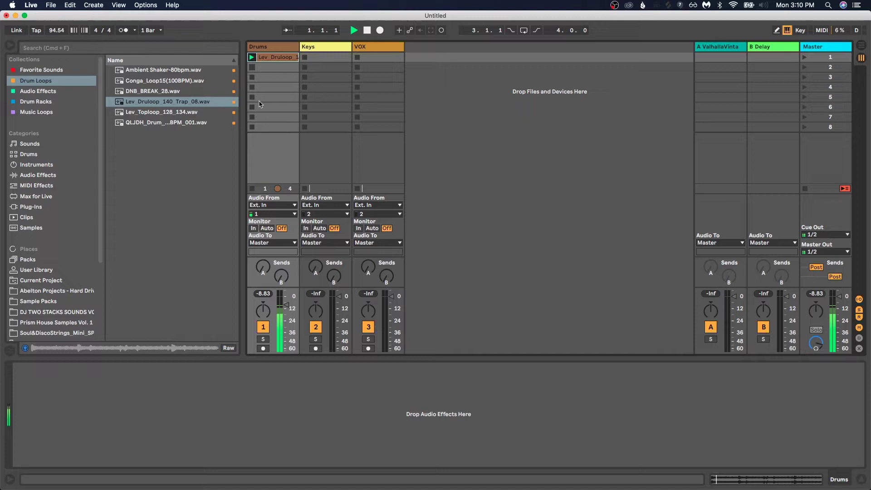
left_click(251, 67)
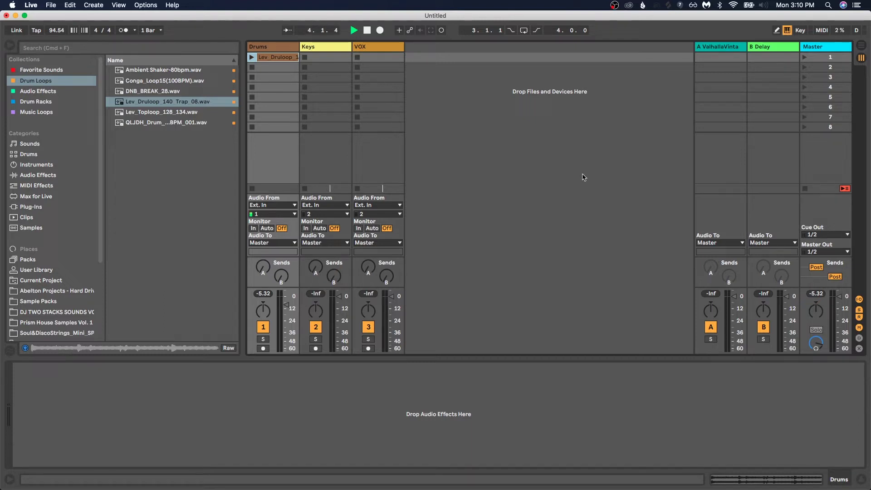
key("super+comma")
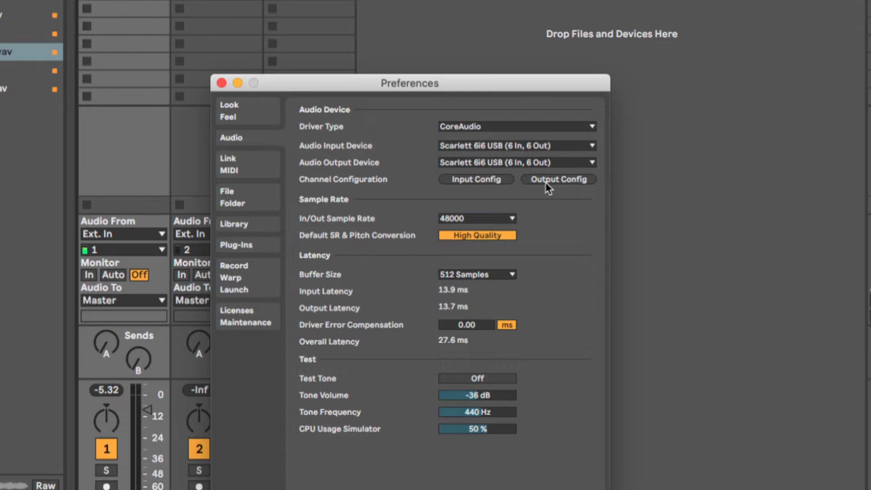
Step: Toggle the Scarlett 6i6 3/4 inputs off and back on, confirm, then show Output Config
left_click(495, 181)
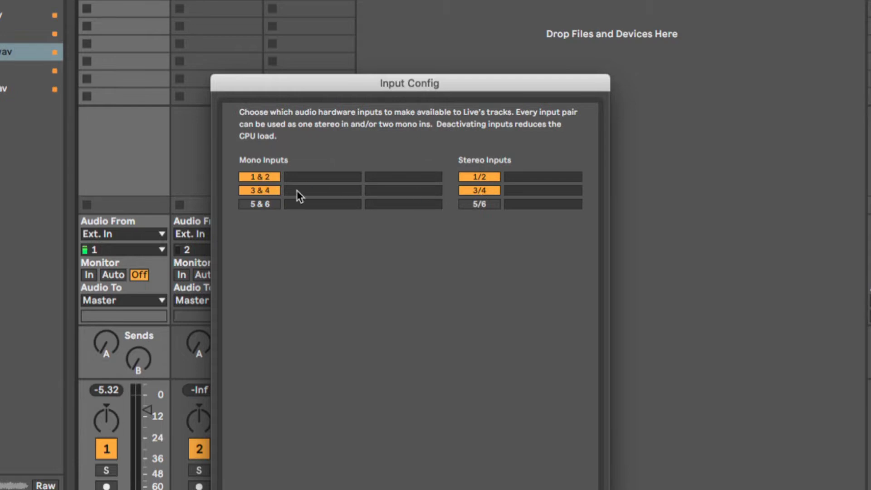
left_click(263, 190)
left_click(474, 191)
left_click(474, 190)
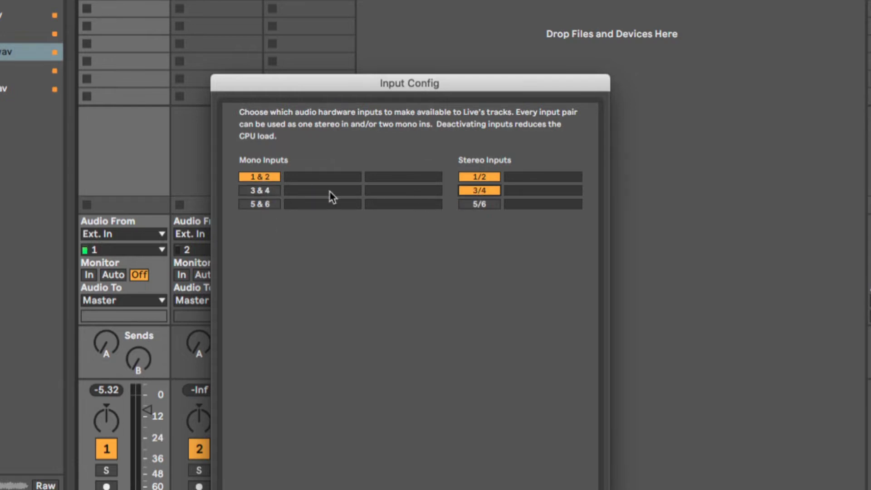
left_click(259, 190)
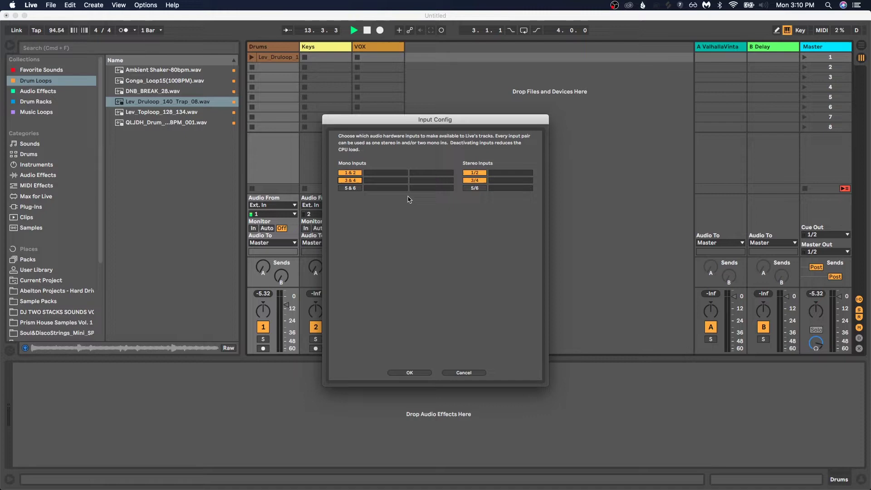
left_click(366, 489)
left_click(520, 180)
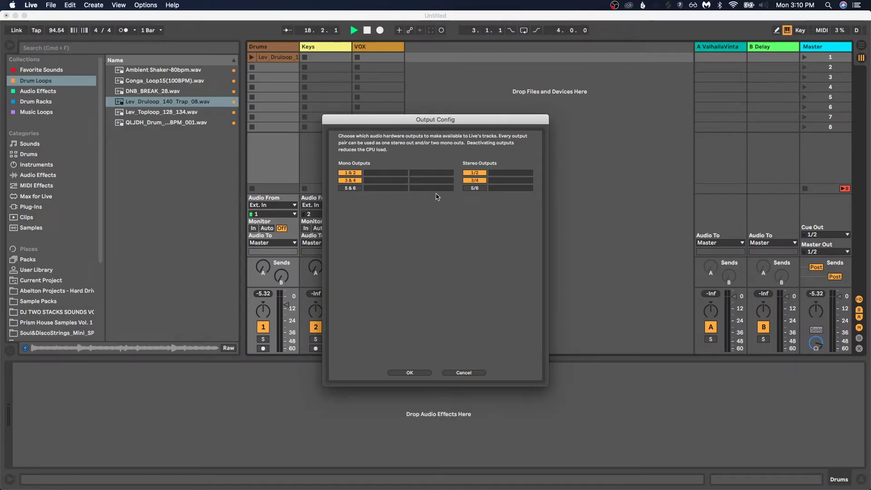
Step: Confirm the output configuration, then set the Keys input to 3/4 and VOX input to 1
left_click(407, 373)
left_click(339, 214)
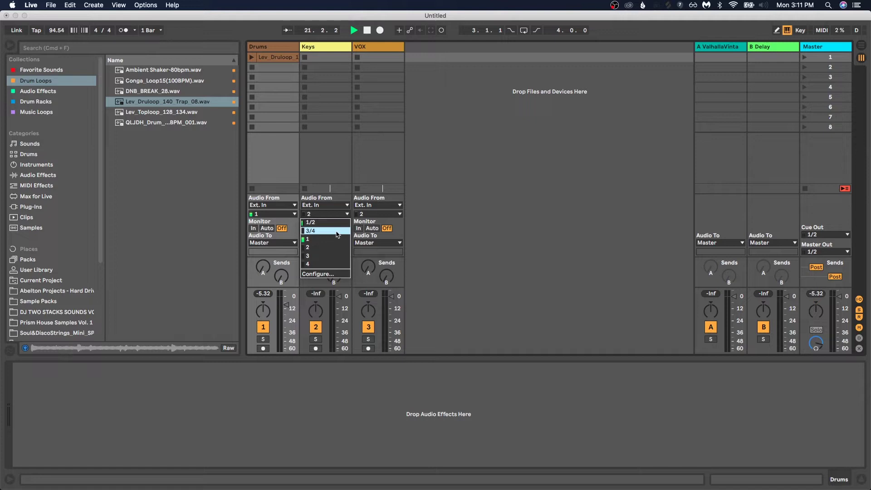
left_click(337, 231)
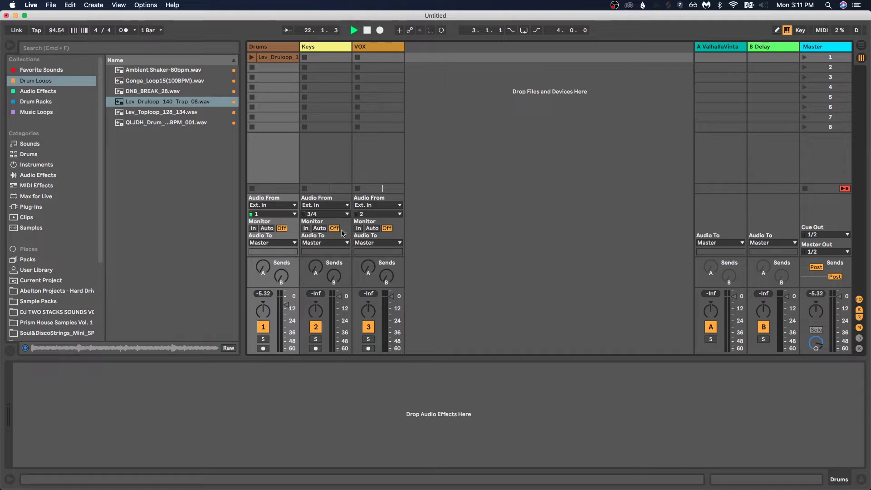
left_click(393, 215)
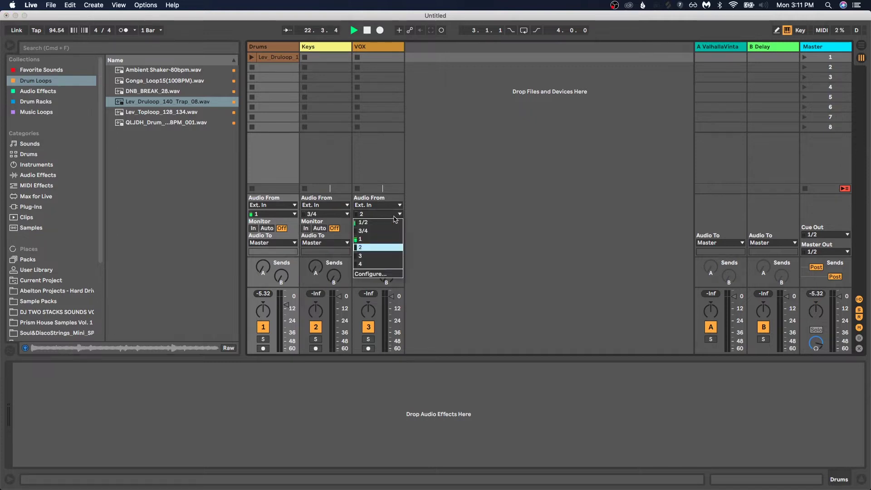
left_click(388, 241)
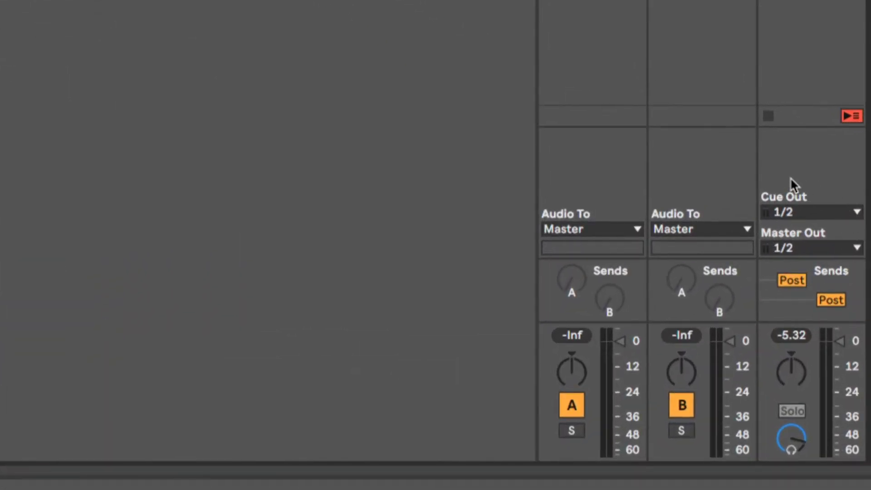
Step: Route the Master track's Cue Out to 3/4, keeping Master Out on 1/2
left_click(783, 217)
left_click(783, 218)
left_click(799, 246)
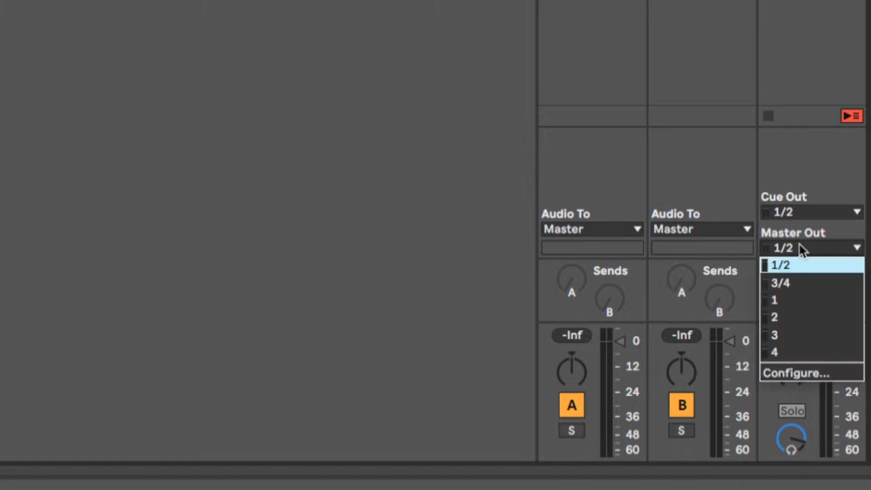
left_click(798, 247)
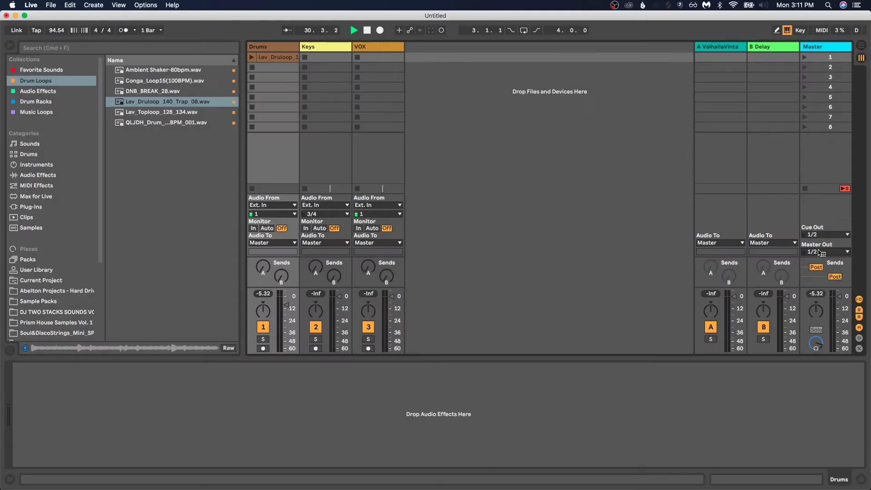
left_click(838, 234)
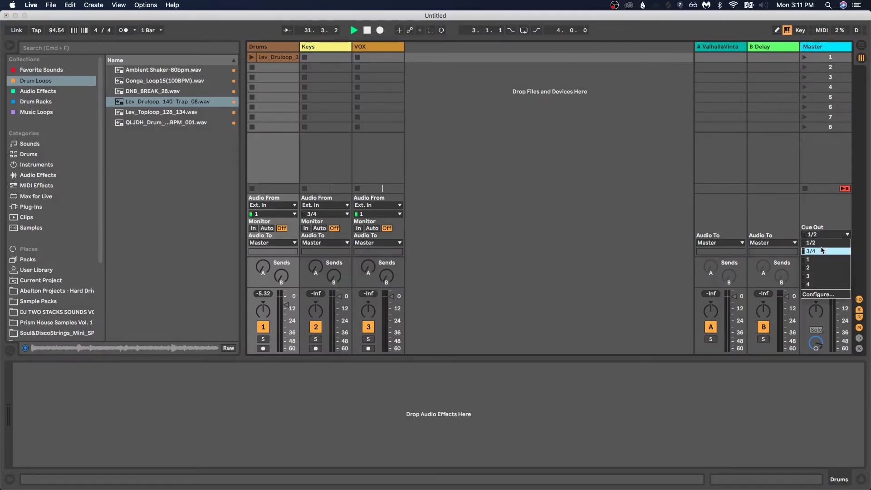
left_click(822, 251)
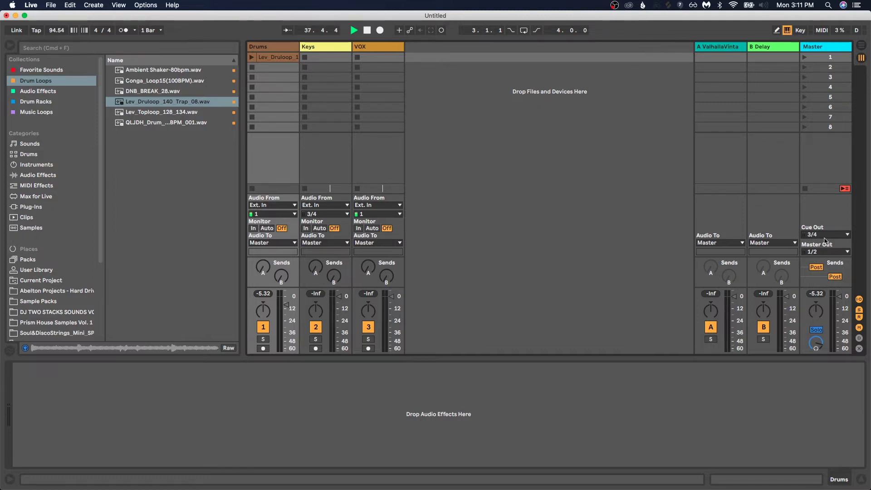
Step: Preview the DNB_BREAK_28 and Conga_Loop15(100BPM) loops from the browser
left_click(166, 91)
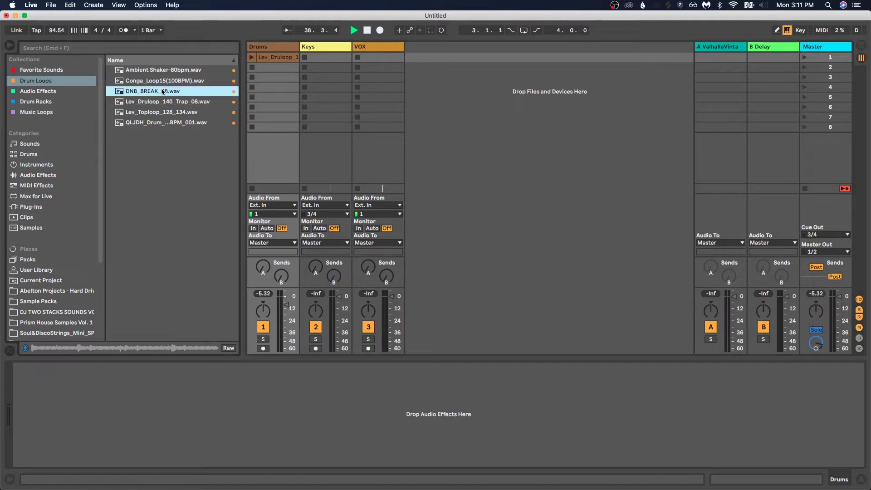
left_click(166, 82)
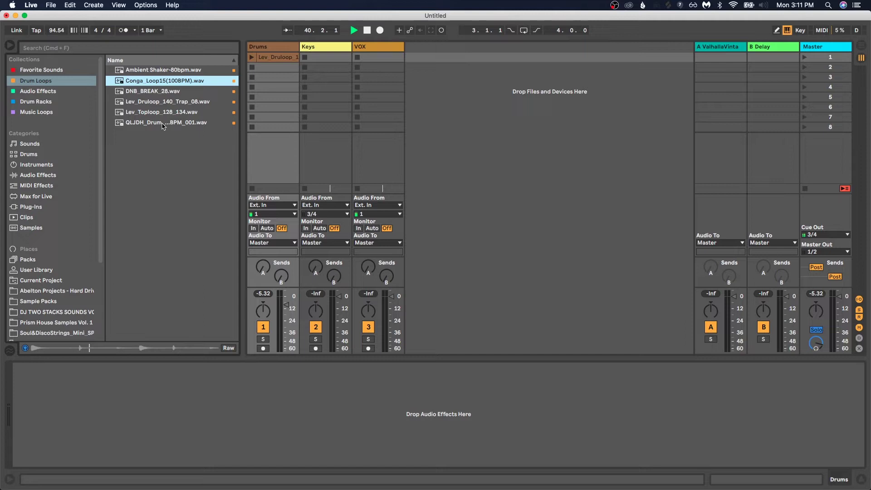
left_click(410, 155)
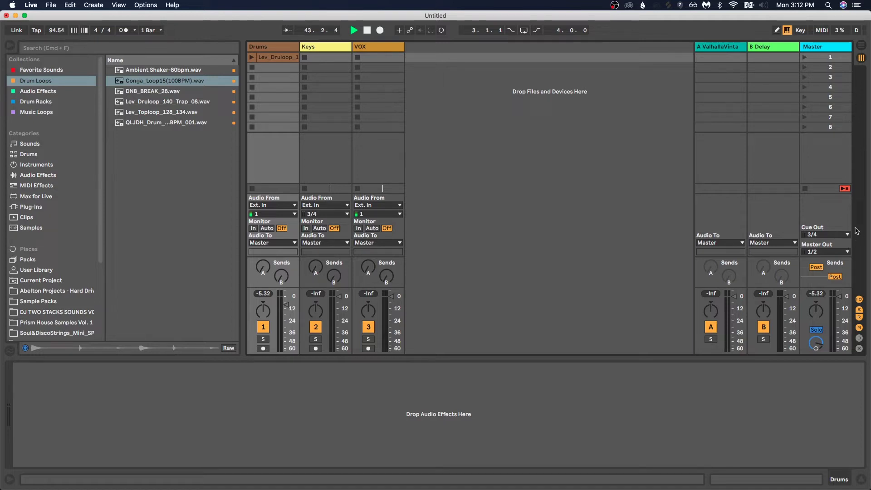
Step: Turn on the metronome, play and stop the Drums loop, then switch to Finder
left_click(134, 31)
left_click(124, 30)
key("space")
left_click(251, 58)
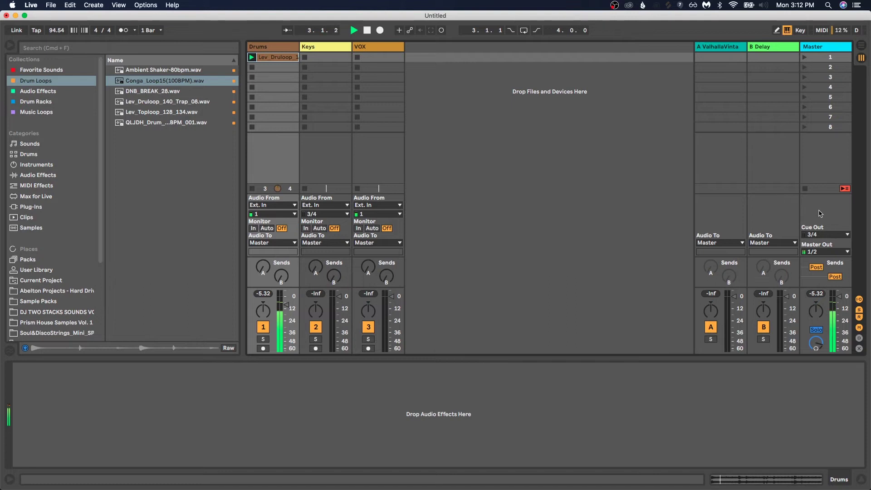
key("space")
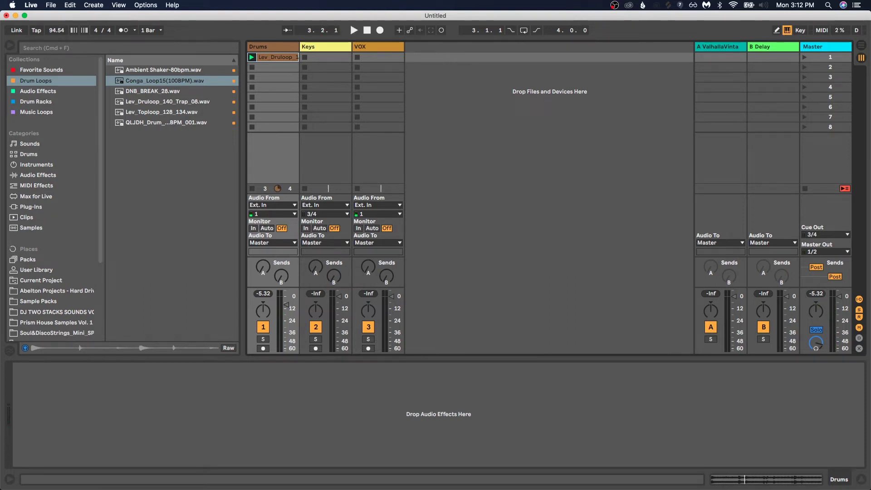
key("super+Tab")
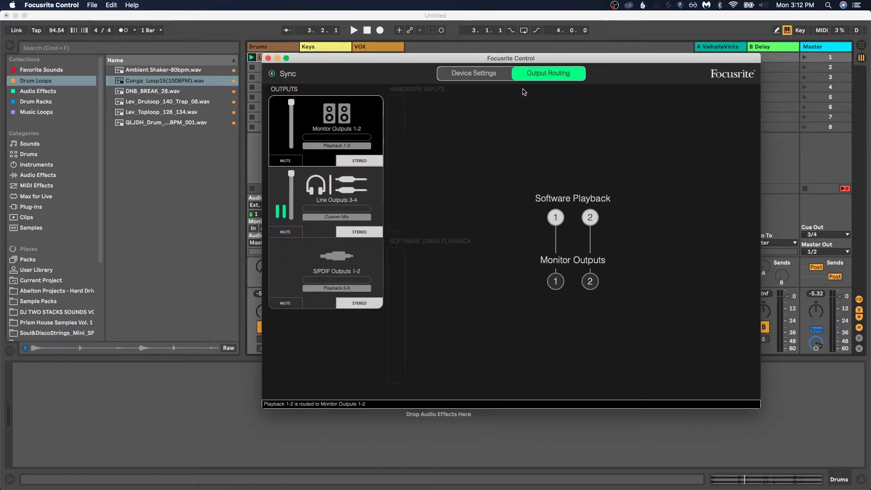
Step: Feed Line Outputs 3-4 from DAW Playback 3-4 in Focusrite Control's output routing
left_click(486, 76)
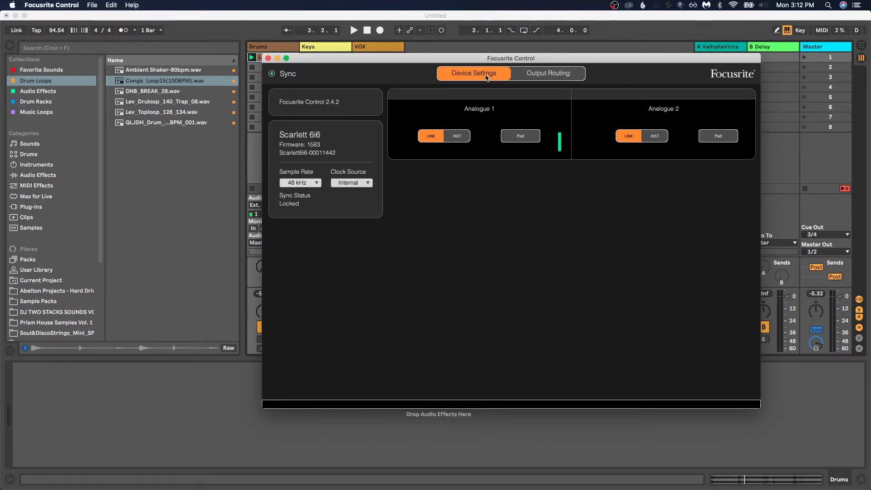
left_click(562, 77)
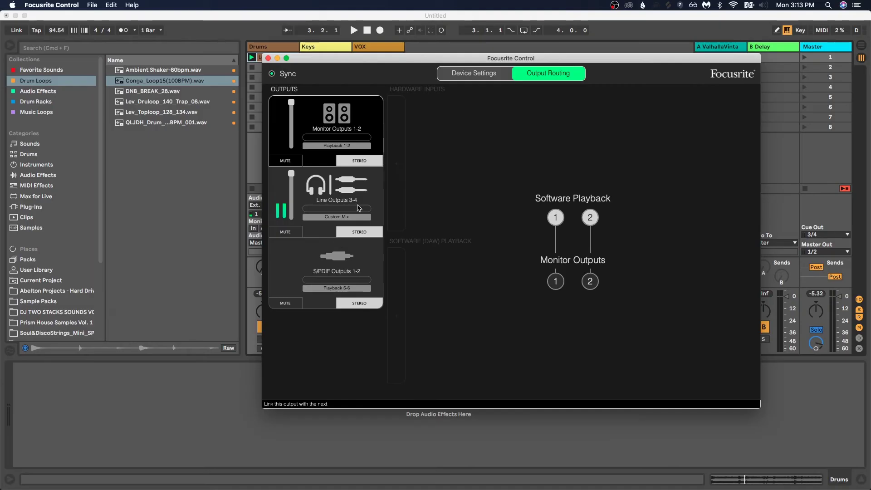
left_click(335, 216)
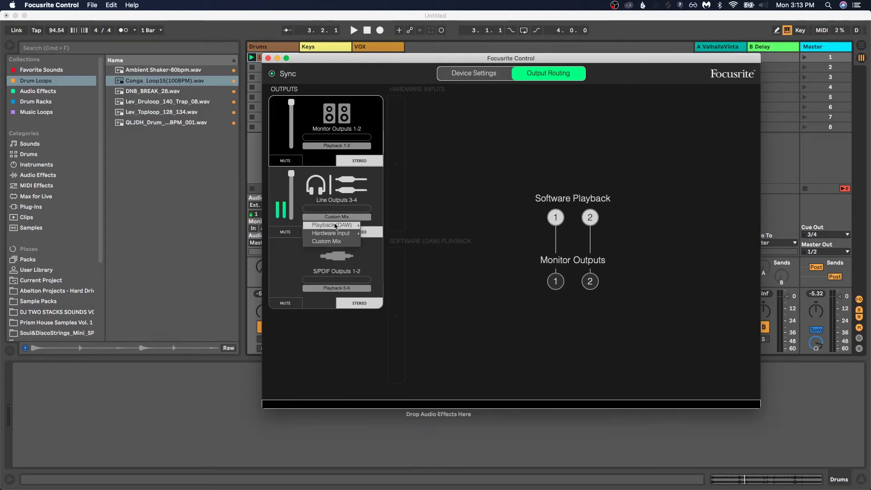
mouse_move(345, 226)
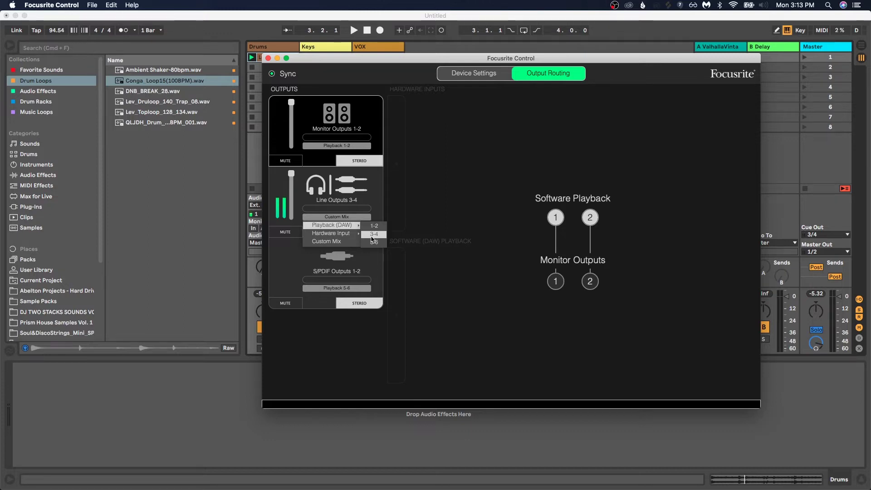
left_click(372, 234)
left_click(343, 226)
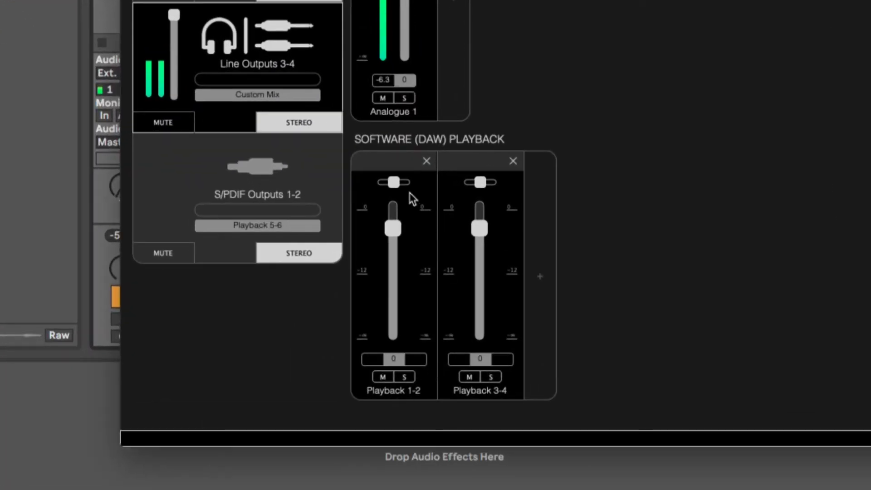
Step: Remove and re-add the Playback 1-2 strip, then close Focusrite Control
left_click(427, 160)
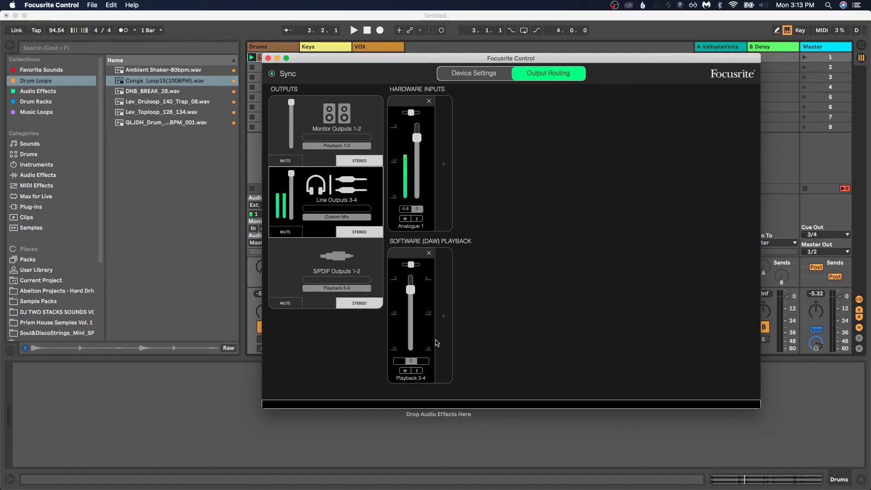
left_click(443, 315)
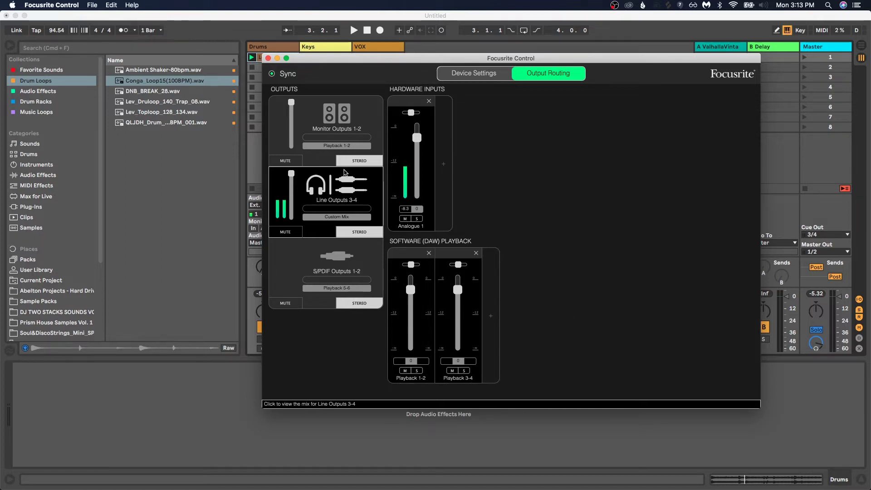
left_click(268, 58)
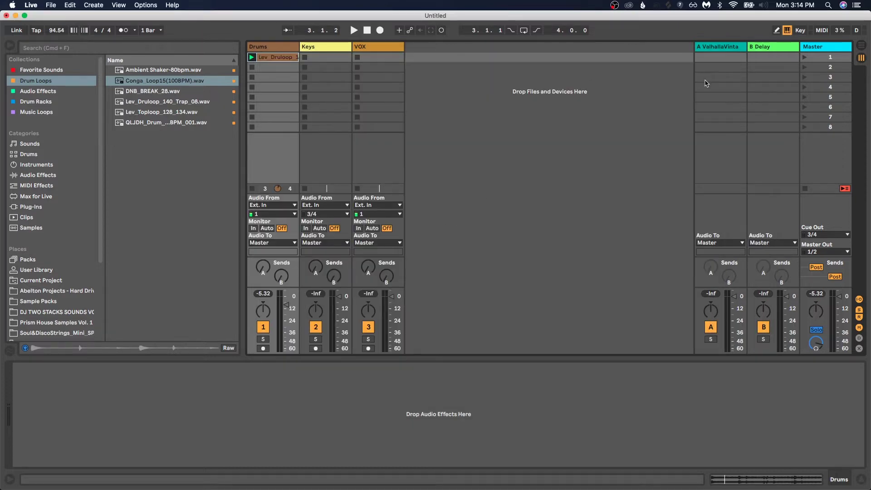
Step: Insert two return tracks and rename them 'in ear mix' and 'D main mix'
left_click(768, 48)
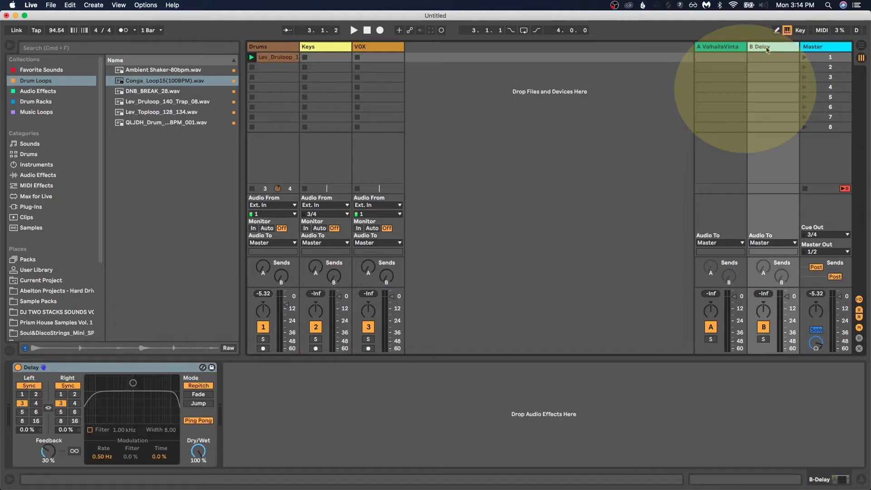
key("super+alt+t")
key("super+alt+t")
left_click(717, 47)
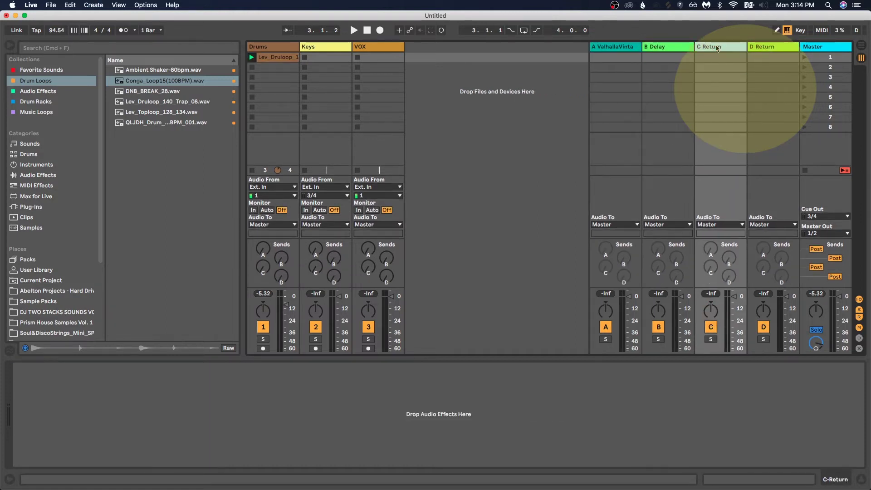
key("super+r")
type("in ear mix")
left_click(766, 48)
key("super+r")
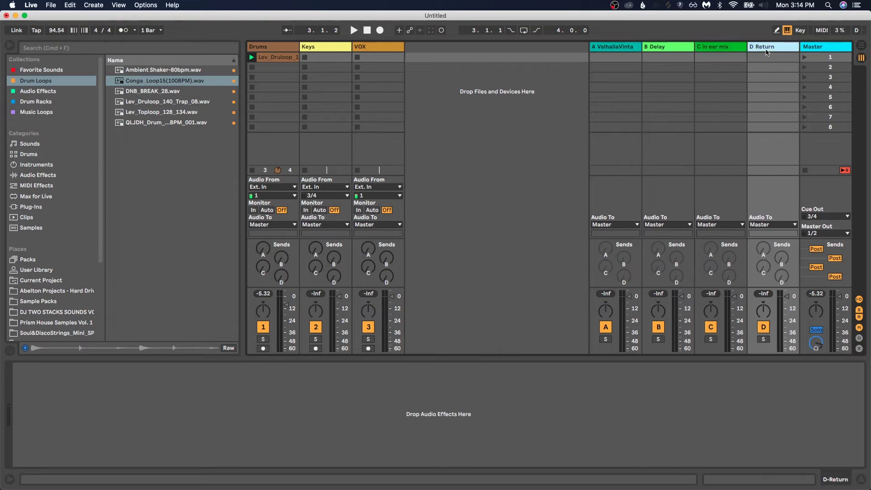
type("D main mix")
key("Return")
Step: Route the in ear mix return to Ext. Out, channels 3/4
left_click(721, 224)
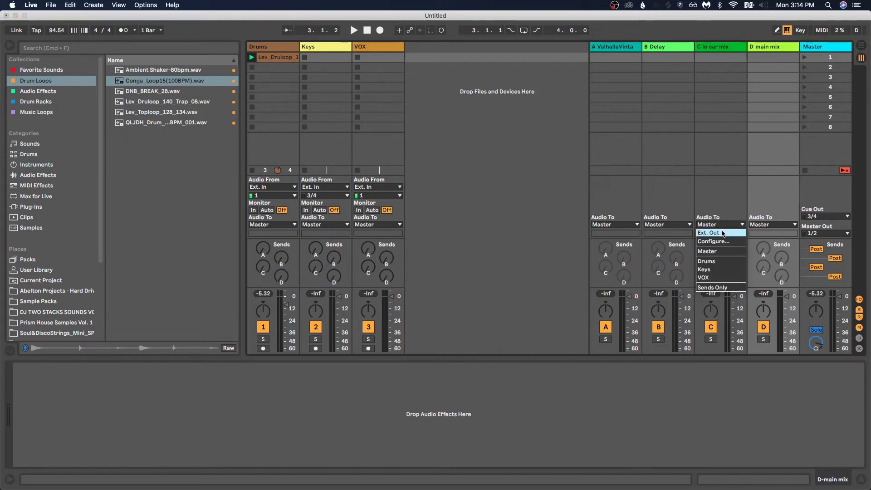
left_click(724, 76)
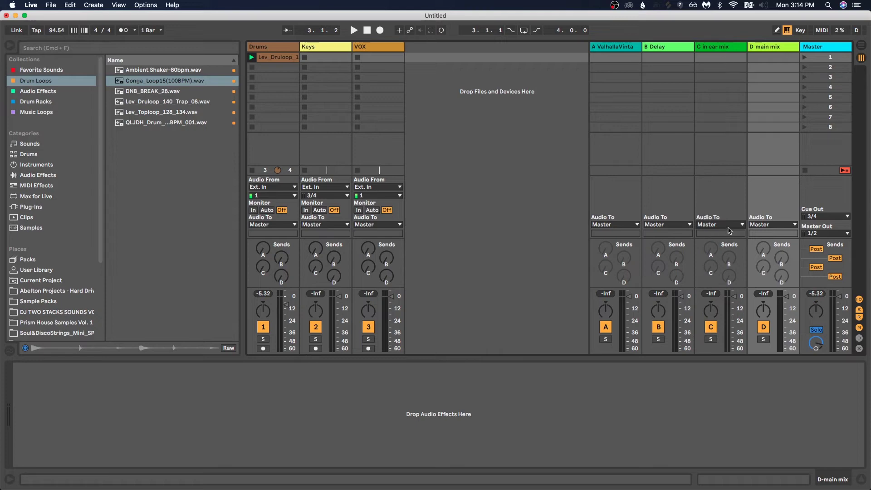
left_click(728, 225)
left_click(708, 232)
left_click(721, 233)
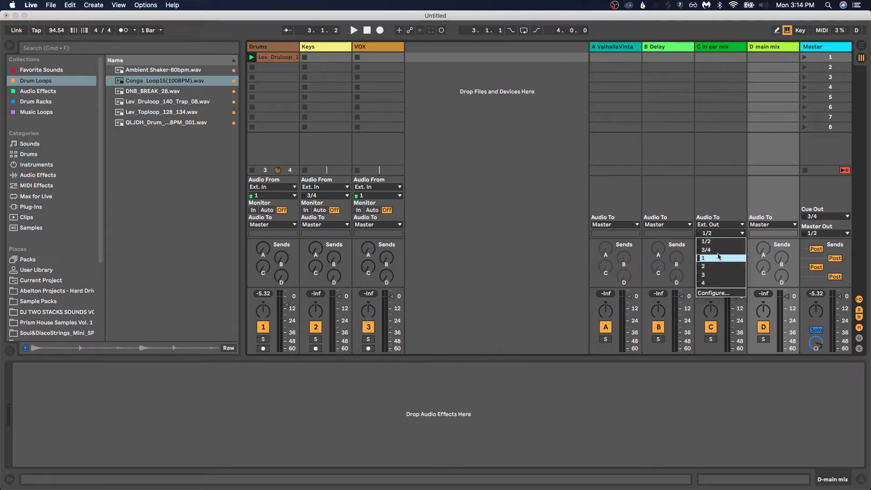
left_click(718, 253)
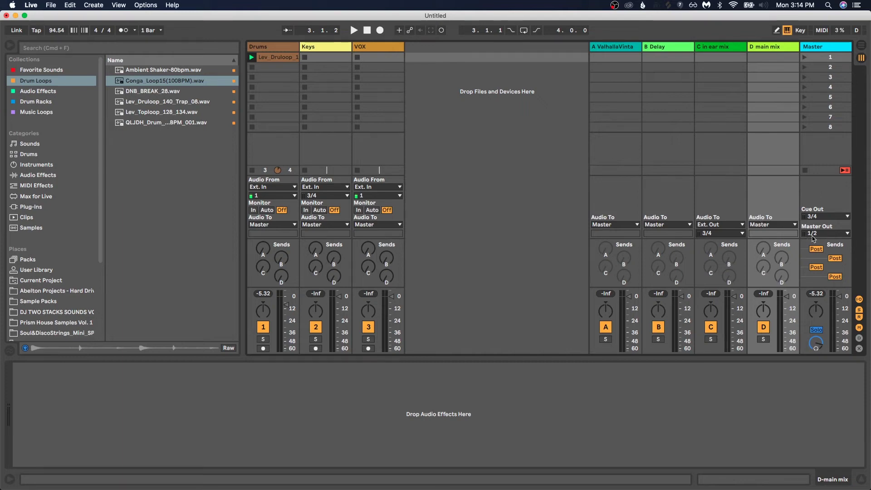
Step: Try Ext. Out for main mix, then route it back to the Master
left_click(789, 224)
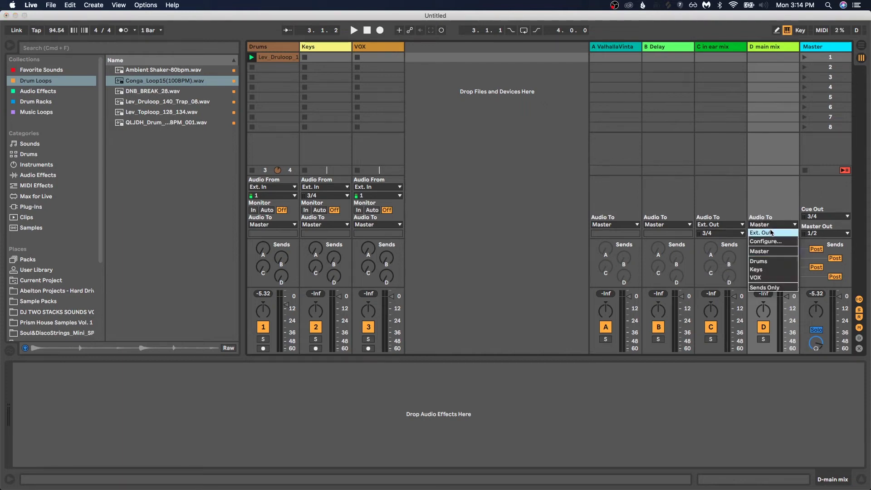
left_click(780, 230)
left_click(784, 233)
left_click(785, 233)
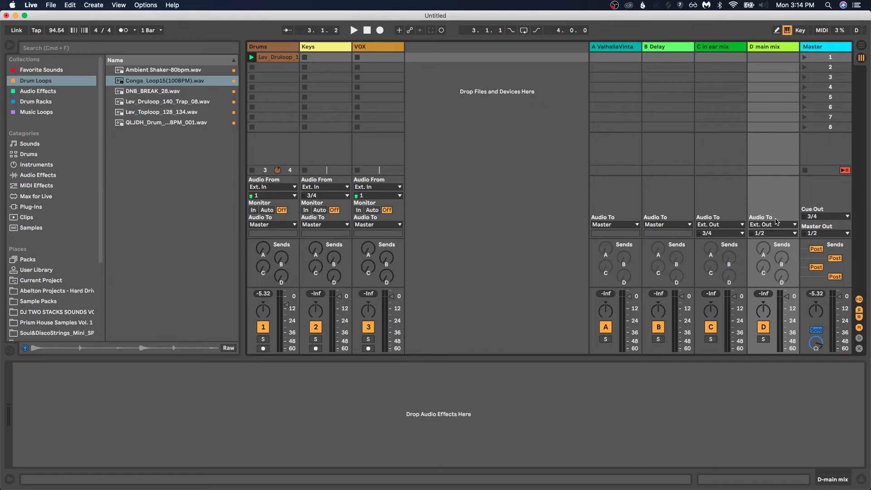
left_click(778, 224)
left_click(772, 251)
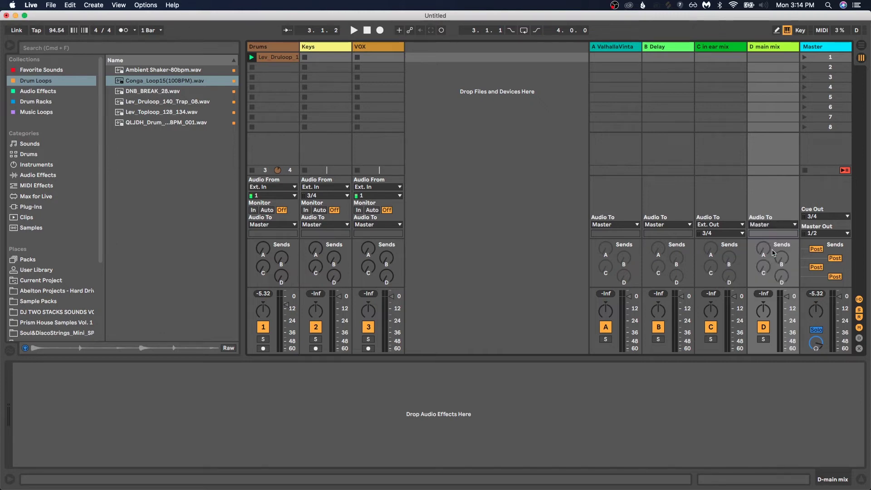
Step: Select Drums, Keys and VOX, set their Audio To to Sends Only, and start playback
left_click(271, 47)
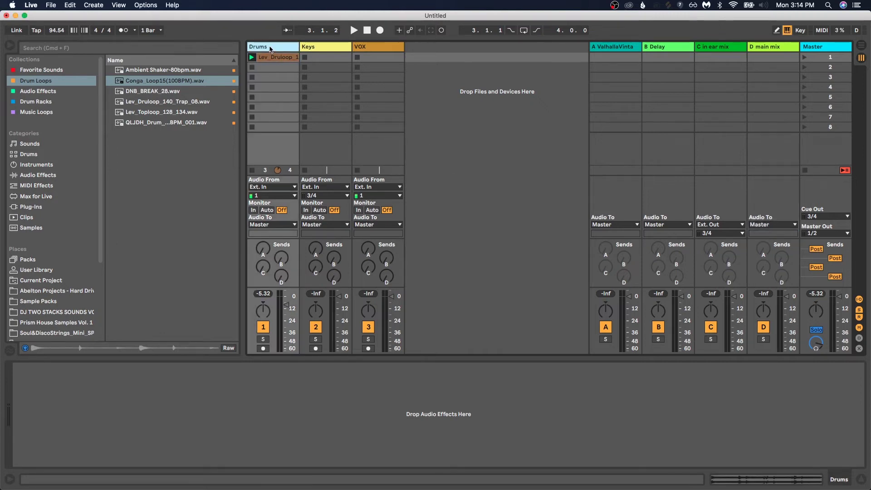
left_click(375, 49, "shift")
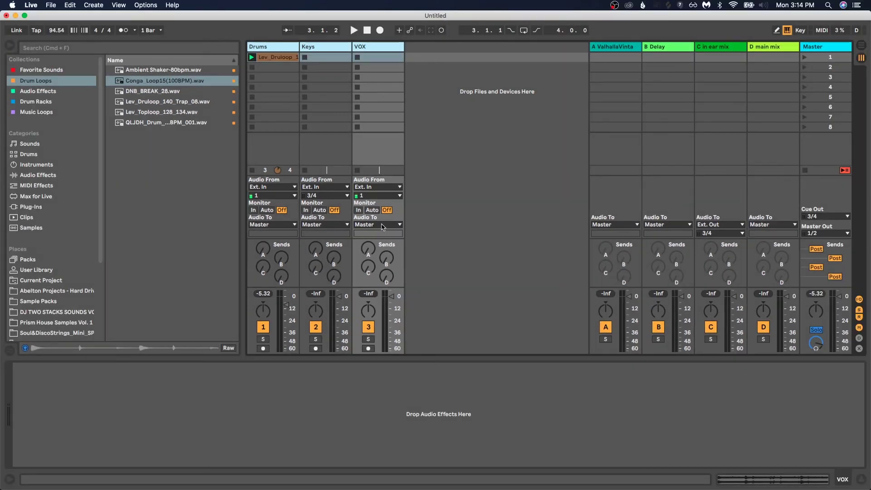
left_click(382, 225)
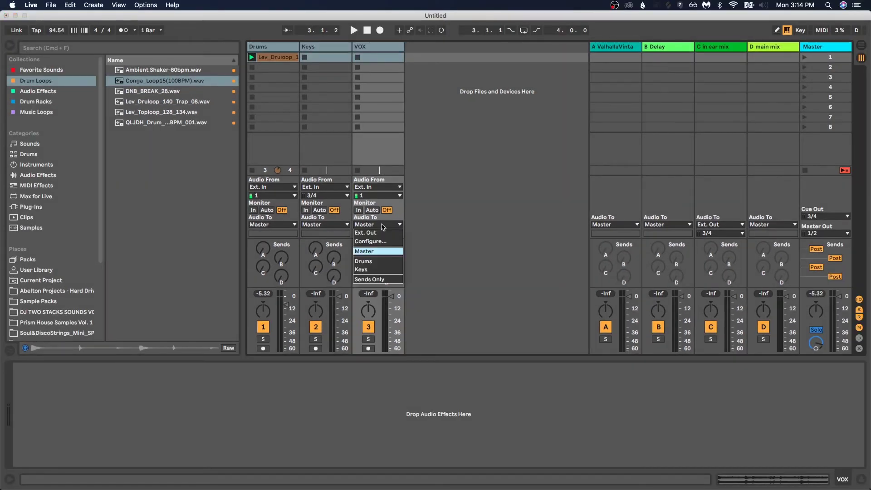
left_click(379, 278)
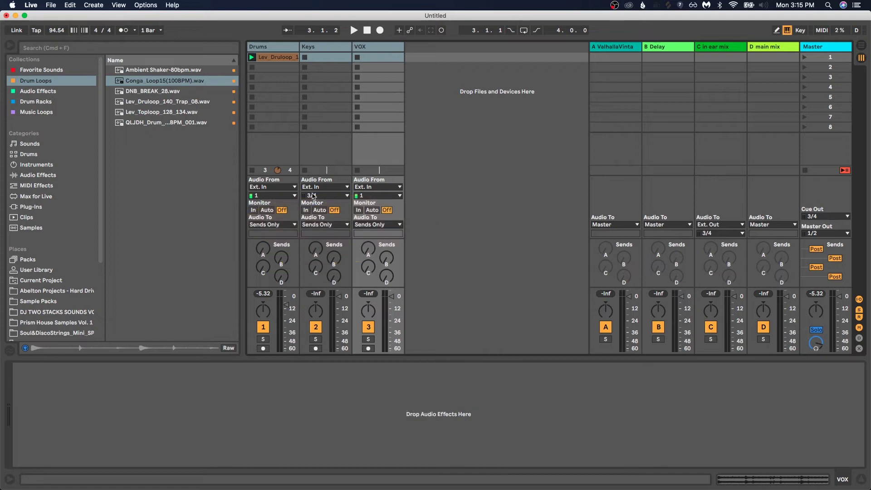
key("space")
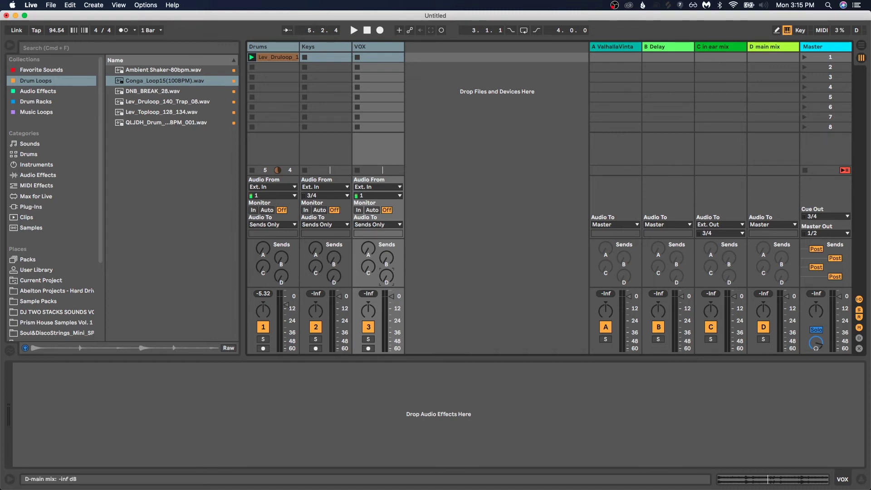
Step: Turn the main mix send fully up on Drums, Keys and VOX together, then deselect them
left_click_drag(385, 284, 385, 254)
left_click(475, 282)
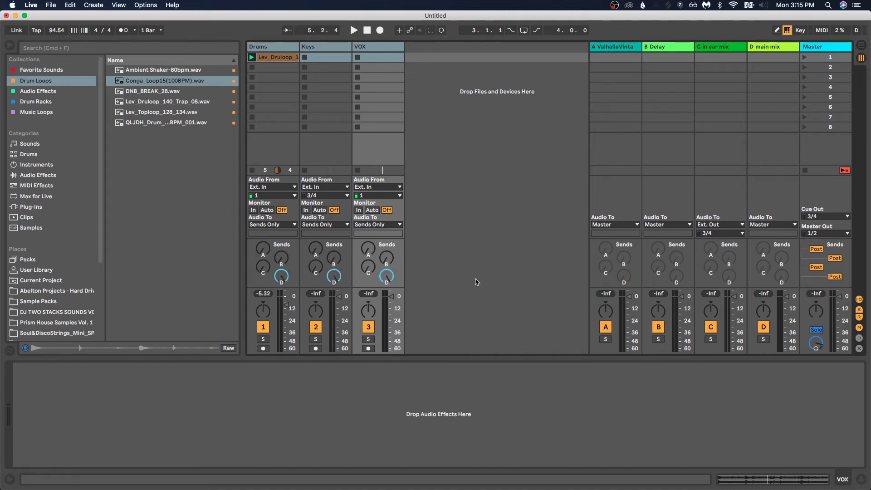
left_click(376, 45)
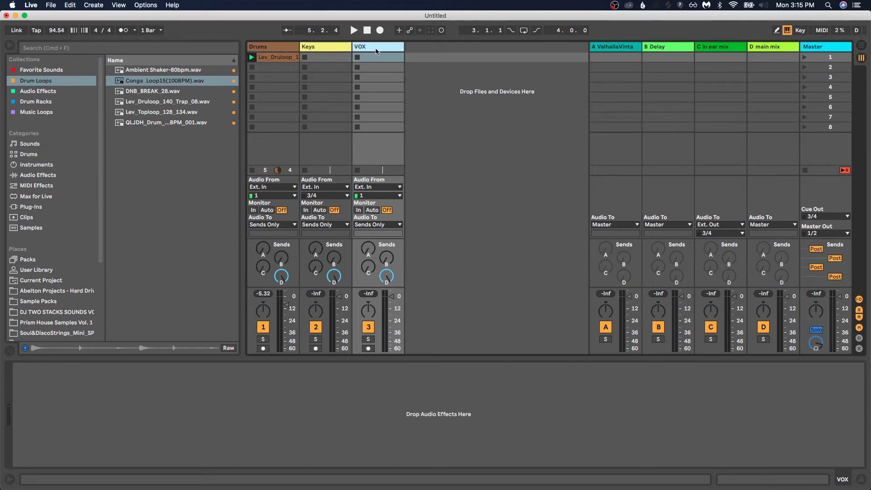
left_click(465, 117)
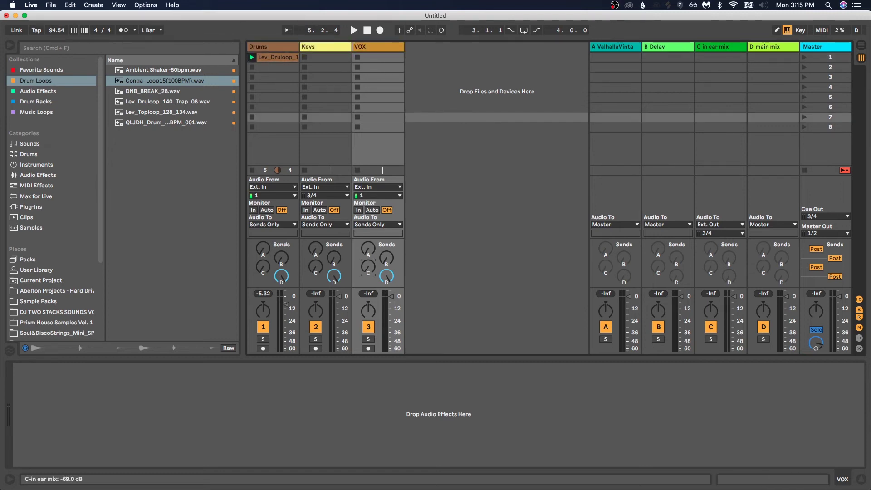
Step: Raise in ear mix sends: VOX full, Keys -11.4 dB, Drums -11.7 dB, then test playback
left_click_drag(369, 269, 369, 254)
left_click_drag(316, 267, 316, 253)
left_click_drag(263, 268, 263, 255)
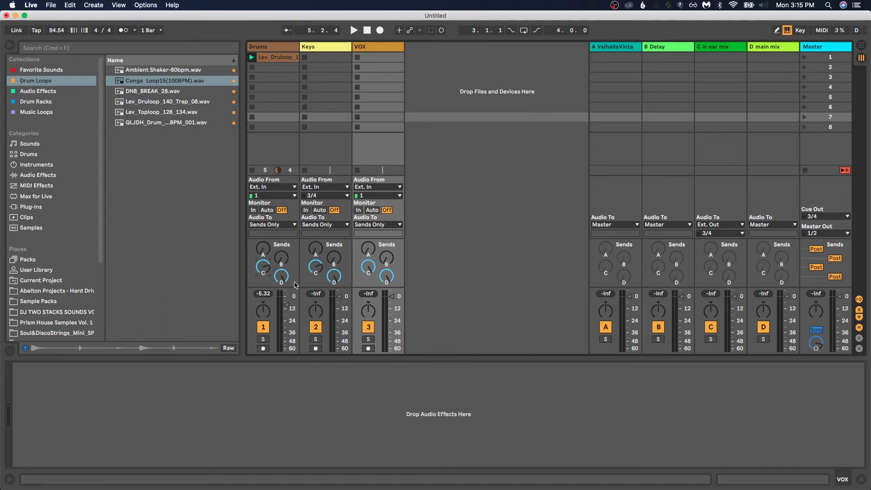
key("space")
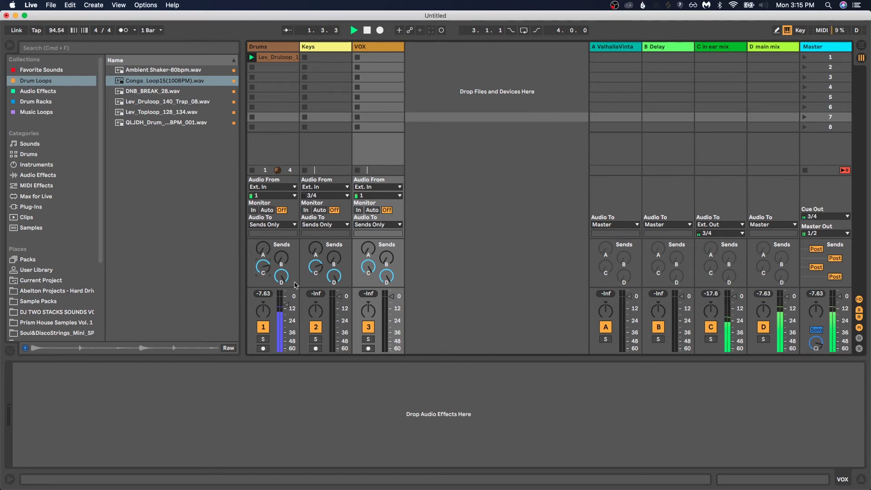
key("space")
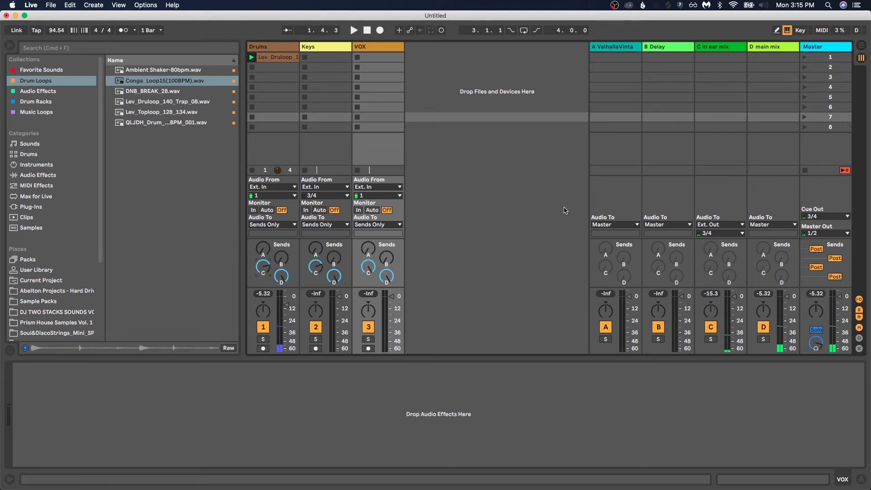